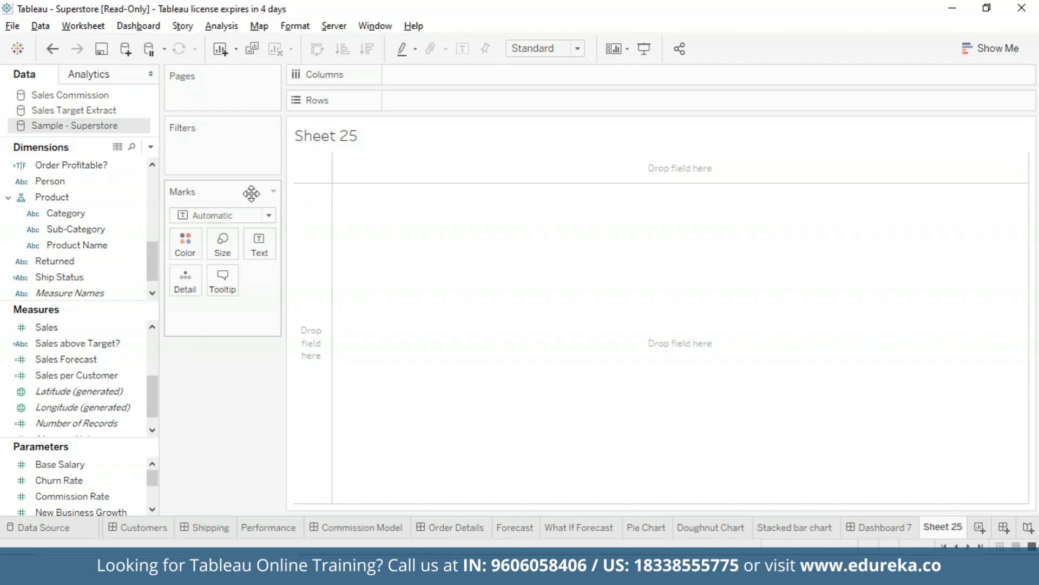
Set the mark type to Pie and colour the slices by the Category dimension.
left_click(268, 217)
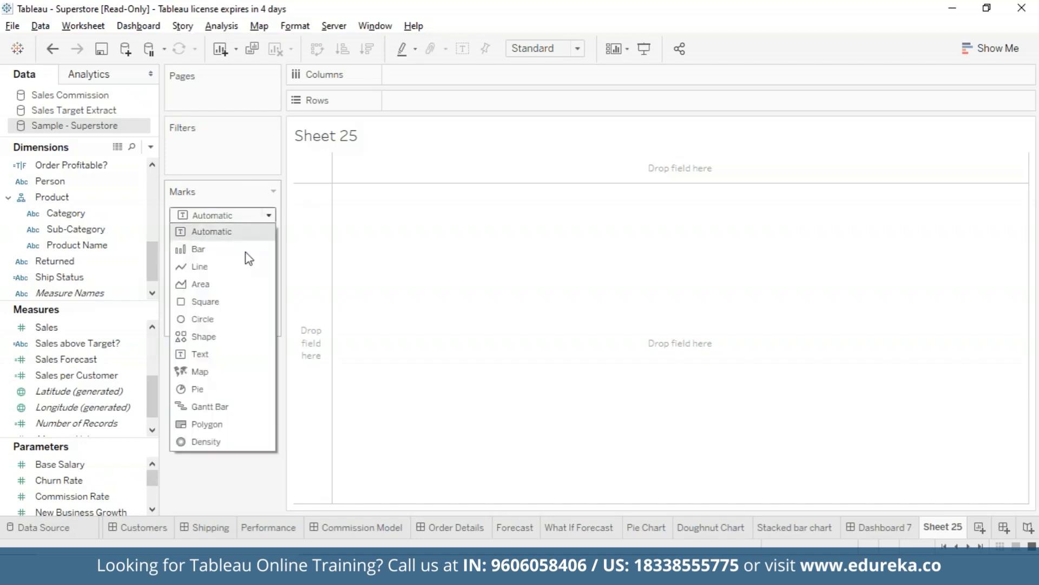
left_click(232, 390)
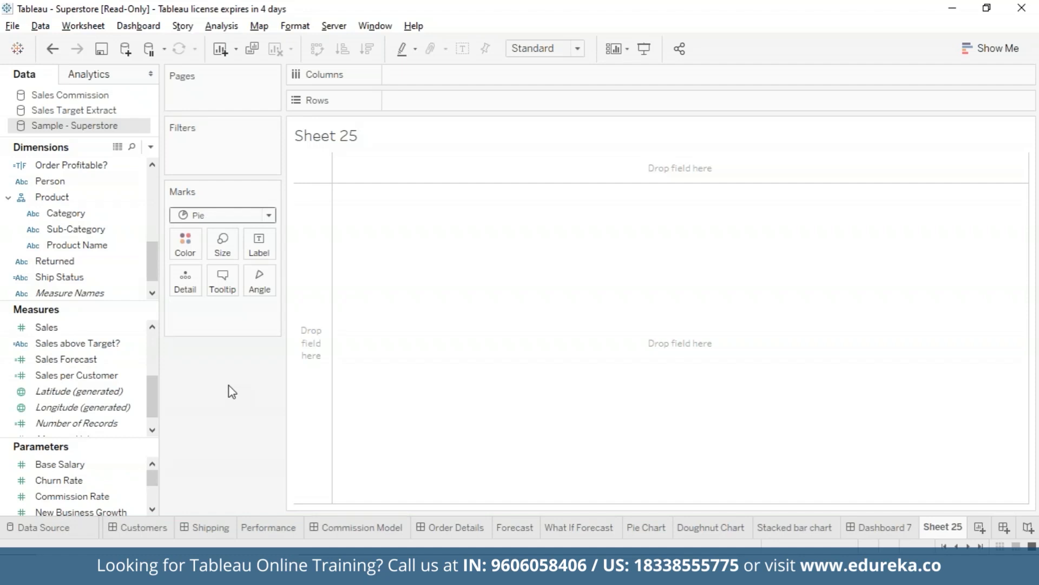
left_click(69, 215)
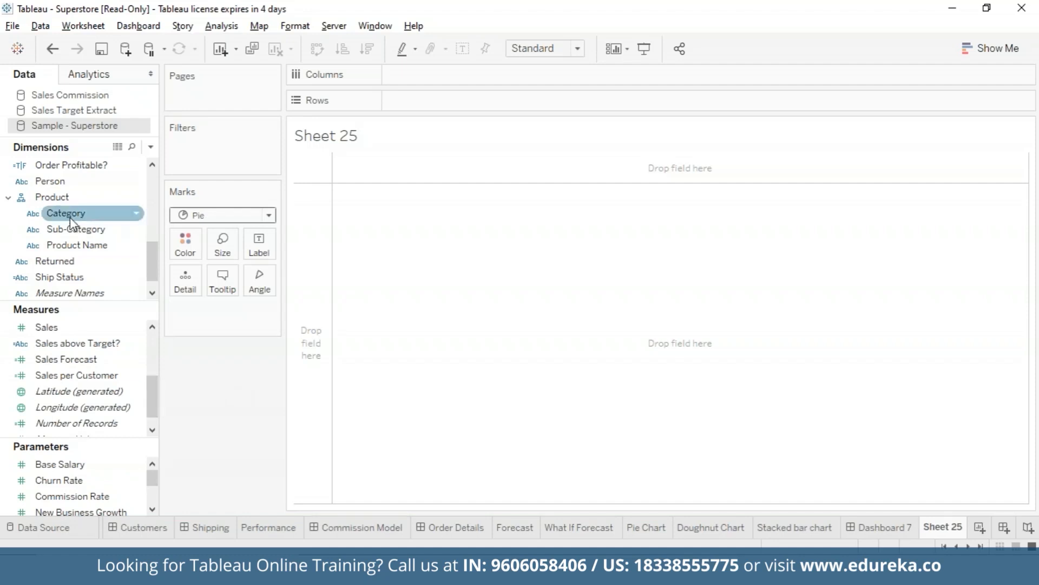
left_click_drag(70, 215, 190, 244)
mouse_move(366, 243)
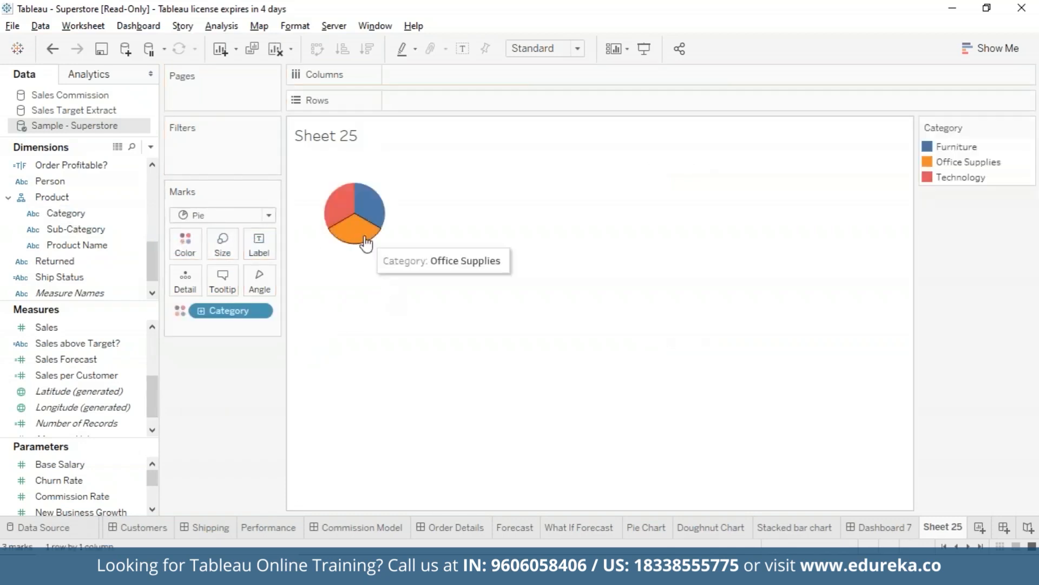
mouse_move(338, 219)
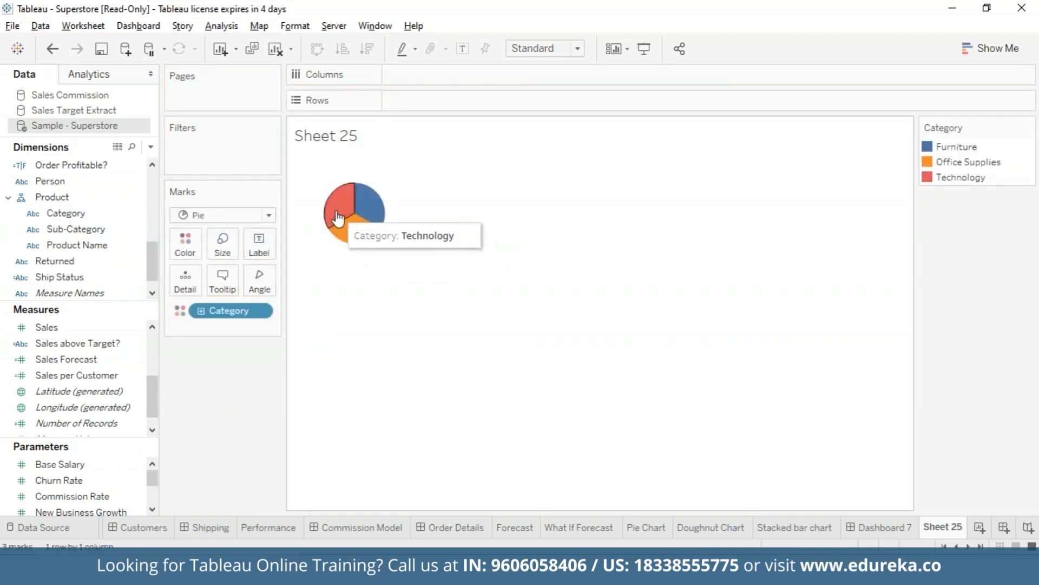
mouse_move(368, 211)
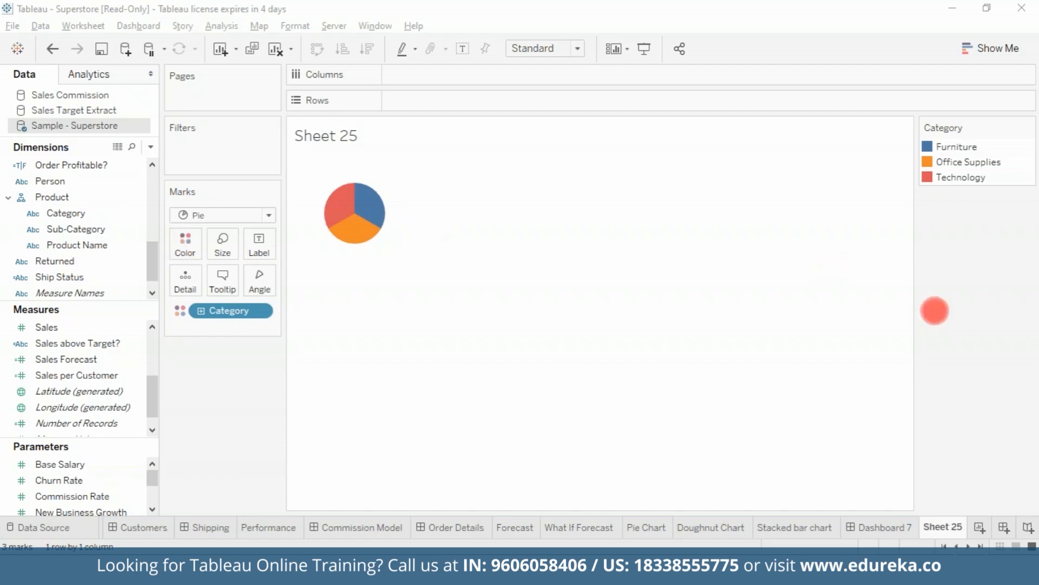
Assign the Sales measure to both the size and the label of the pie marks.
left_click(77, 327)
left_click_drag(77, 327, 226, 239)
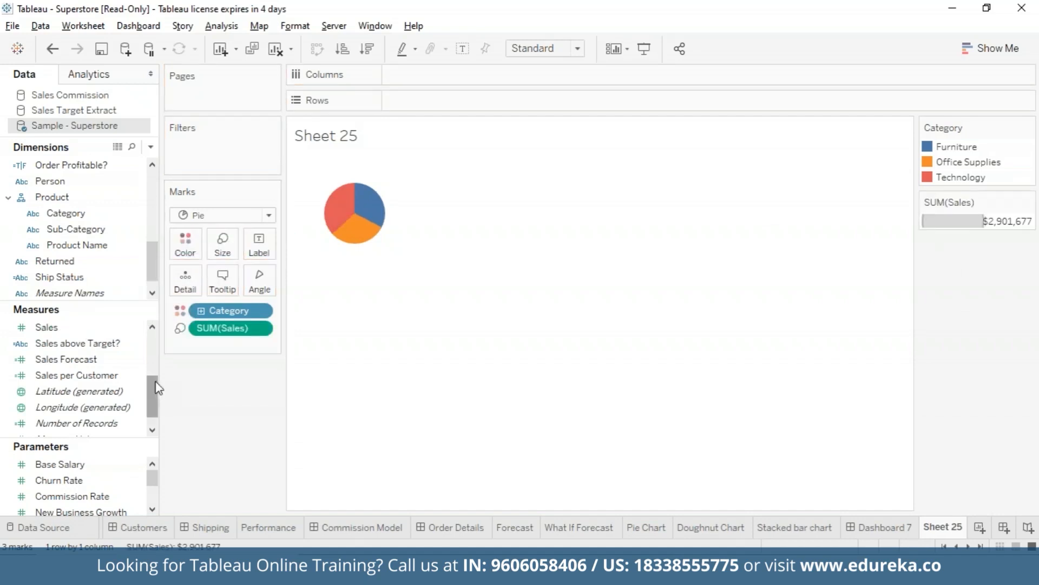
left_click(79, 328)
left_click_drag(79, 329, 260, 249)
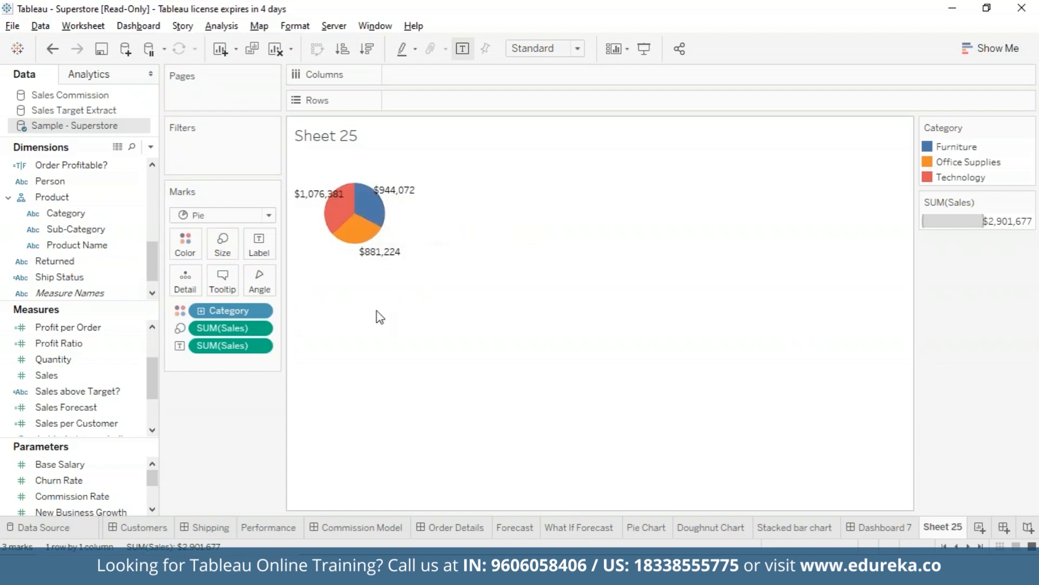
Enlarge the pie by widening and heightening its cell, and adjust the mark size so the whole circle fits.
left_click(223, 247)
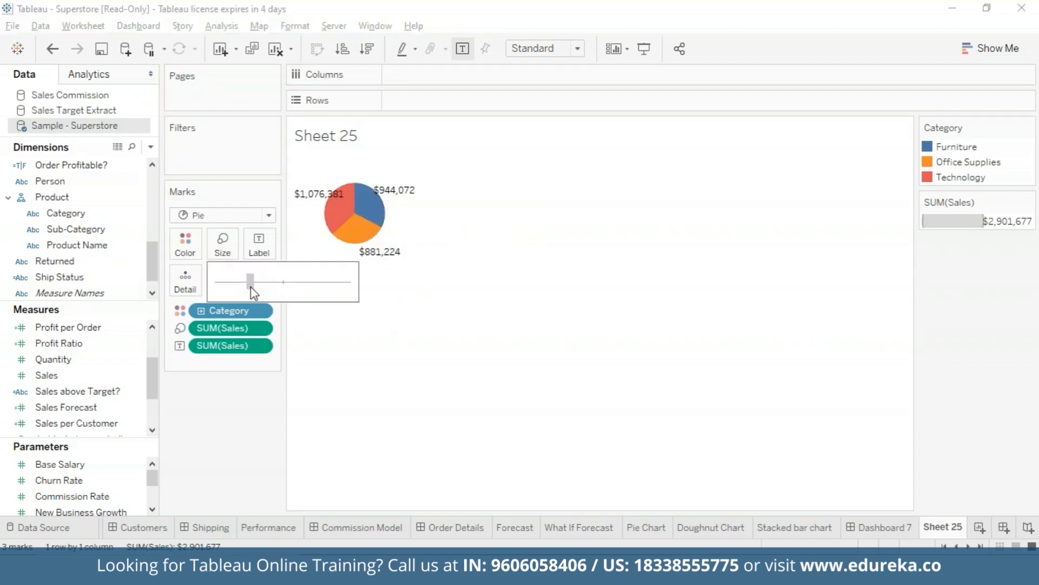
left_click_drag(267, 287, 290, 287)
left_click_drag(415, 183, 853, 270)
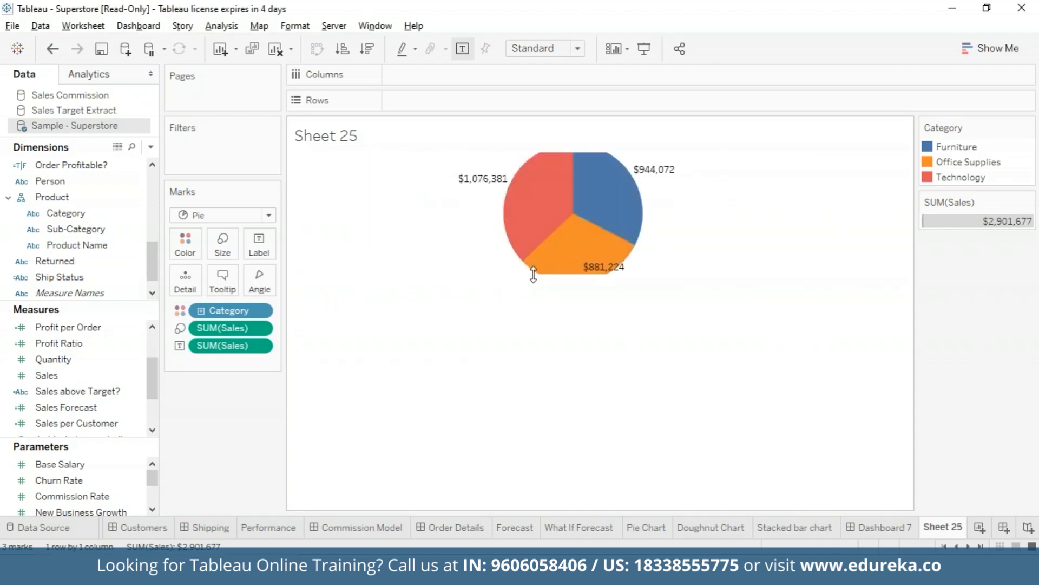
left_click_drag(533, 275, 552, 465)
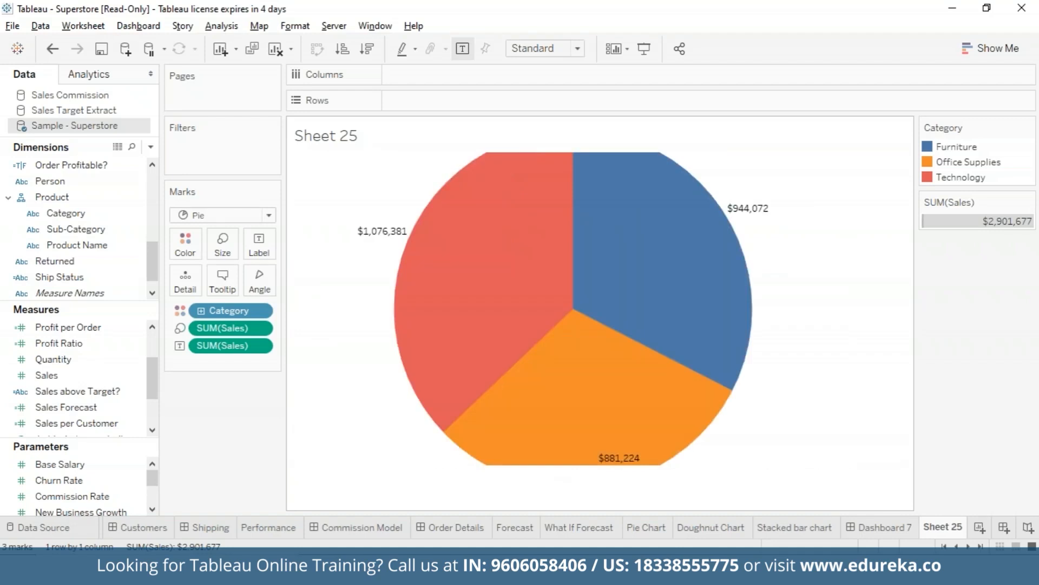
left_click(223, 249)
left_click_drag(287, 282, 269, 283)
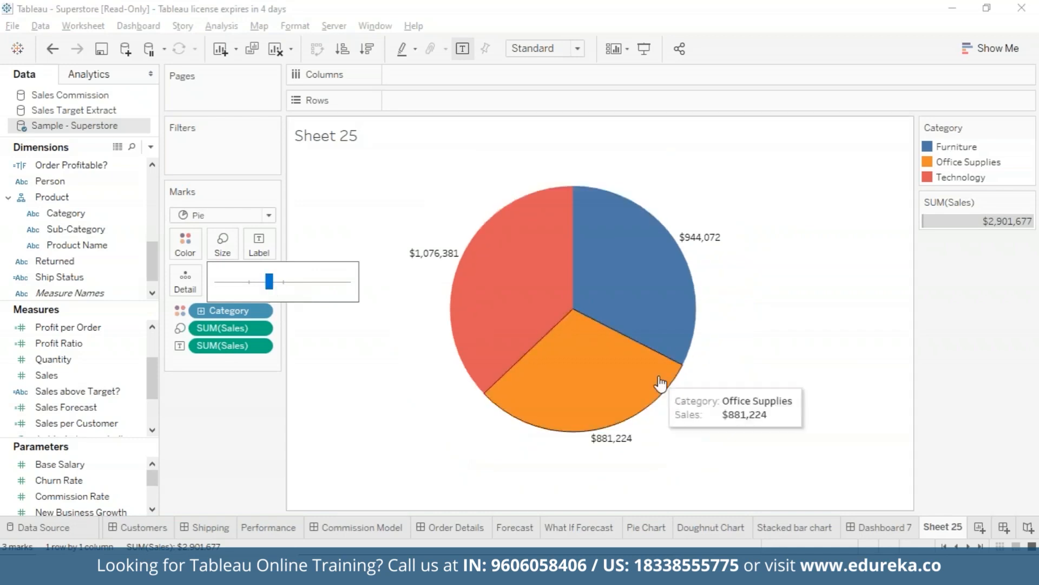
left_click(834, 454)
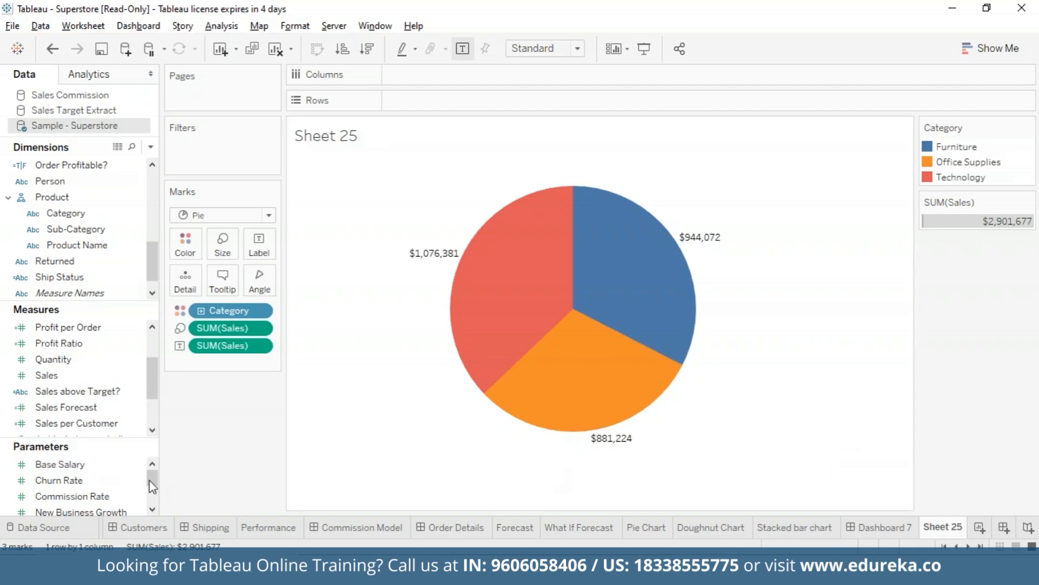
Add Number of Records to the rows and set its aggregation to Minimum.
left_click_drag(152, 387, 152, 411)
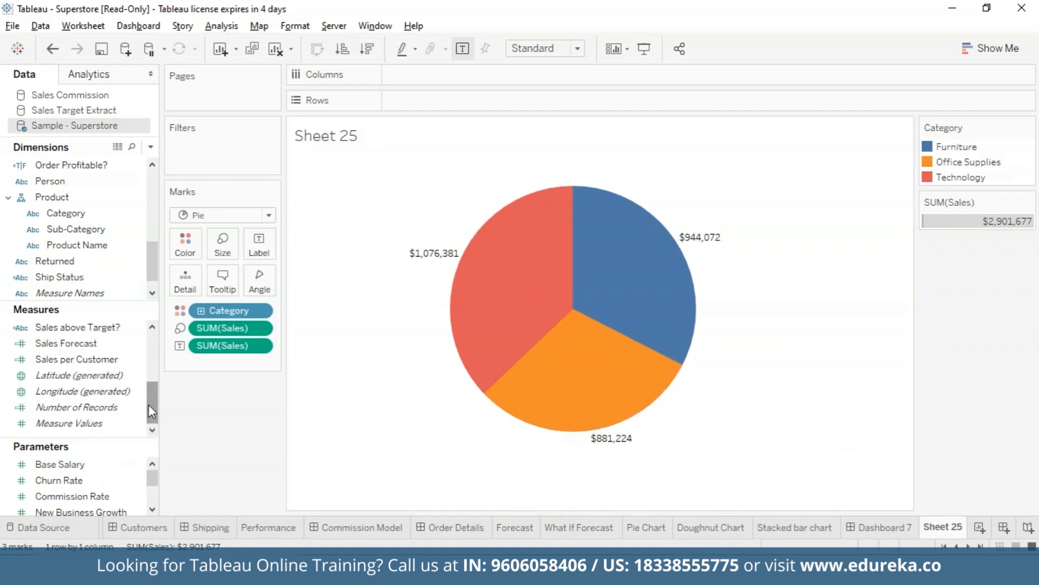
left_click(139, 407)
left_click_drag(113, 410, 469, 100)
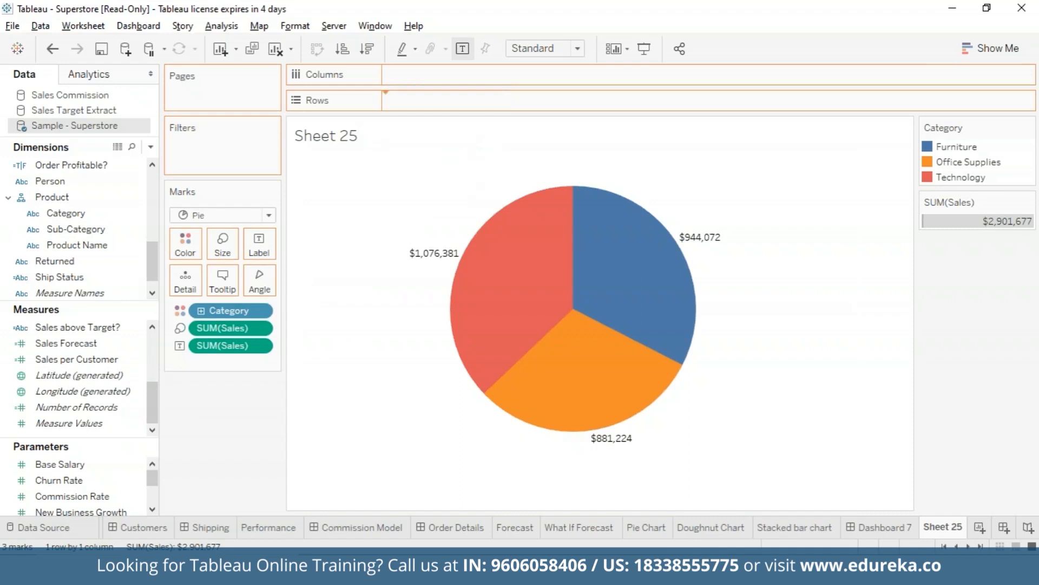
left_click(483, 101)
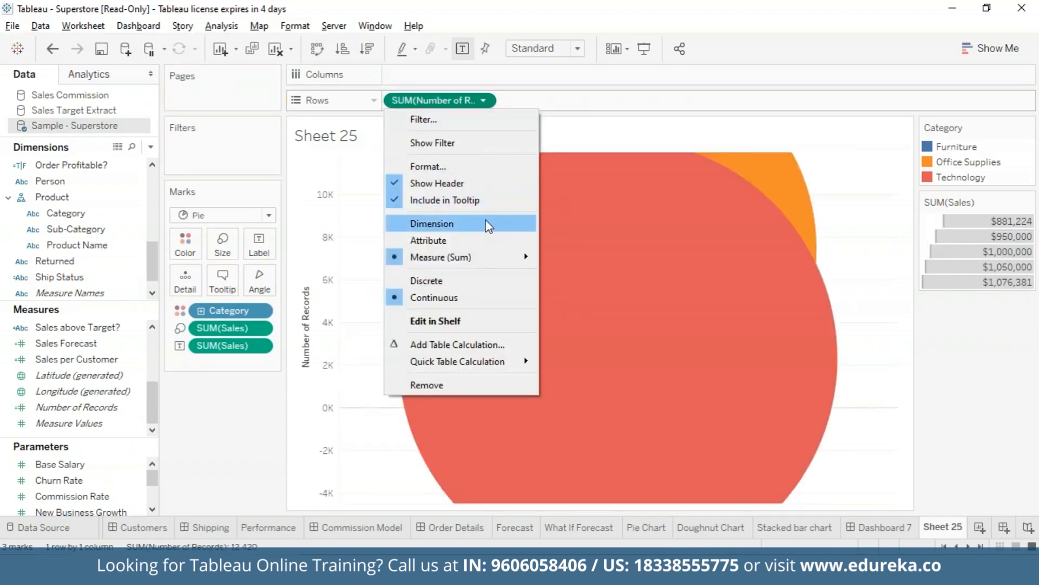
mouse_move(510, 258)
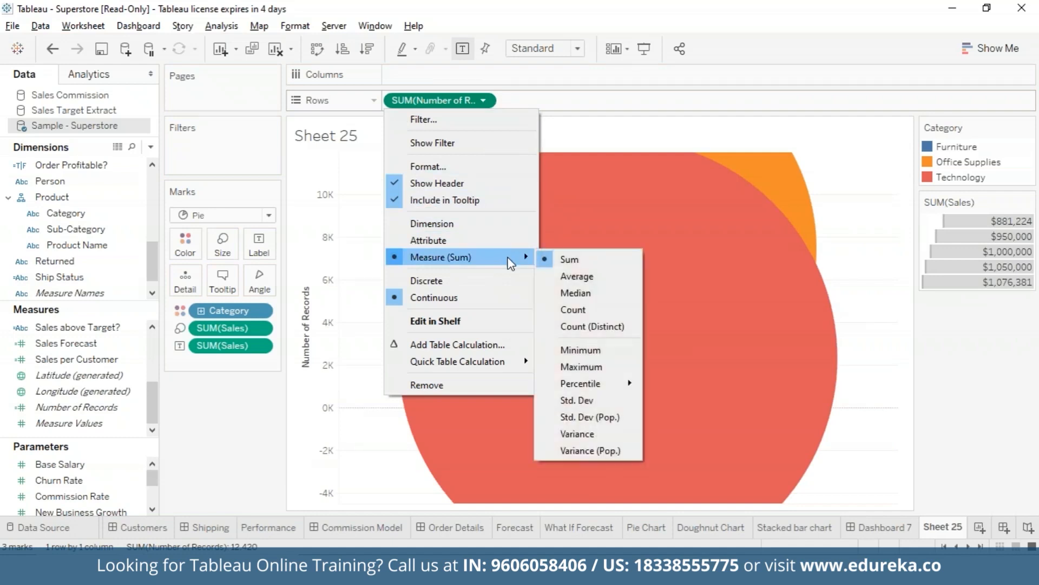
left_click(603, 350)
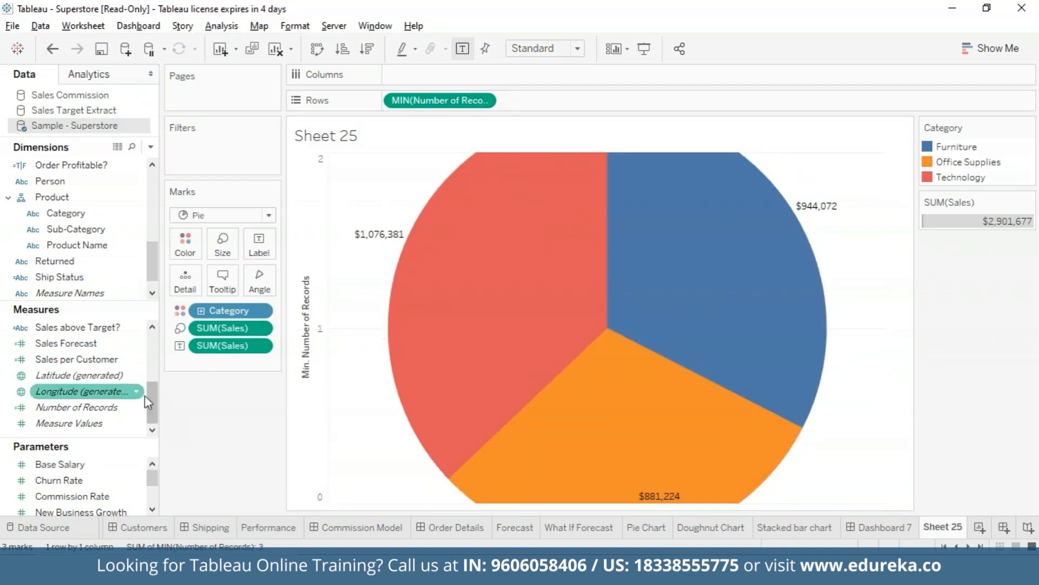
Add a second copy of Number of Records to the rows, also aggregated as Minimum.
left_click_drag(110, 415, 578, 104)
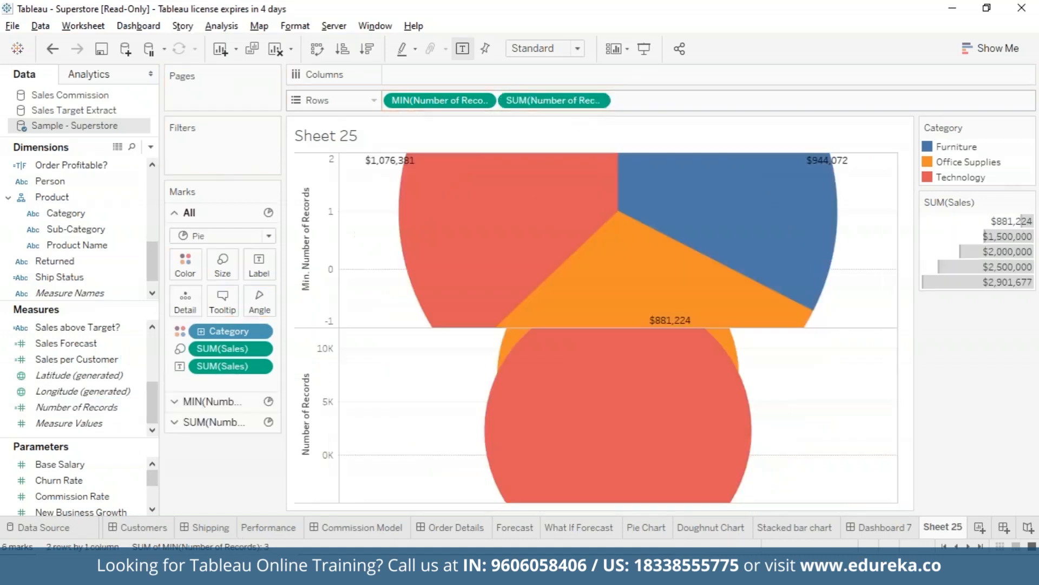
left_click(598, 100)
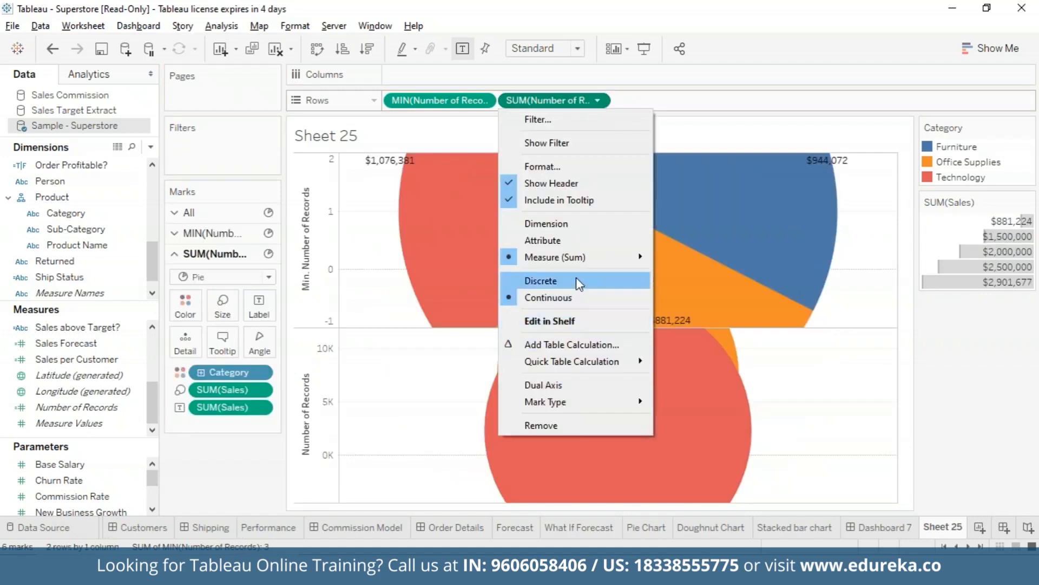
mouse_move(623, 257)
left_click(726, 350)
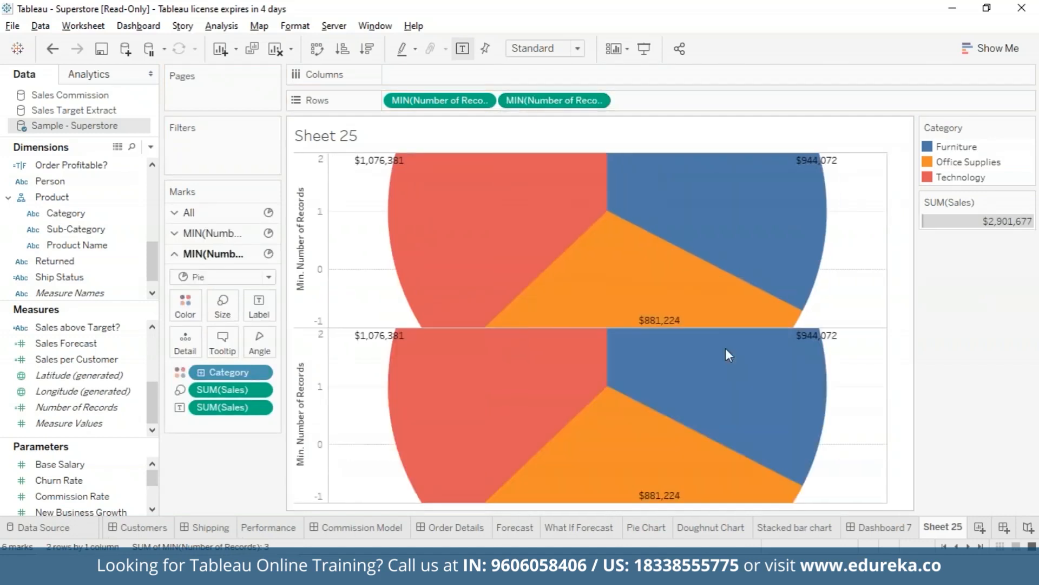
mouse_move(700, 402)
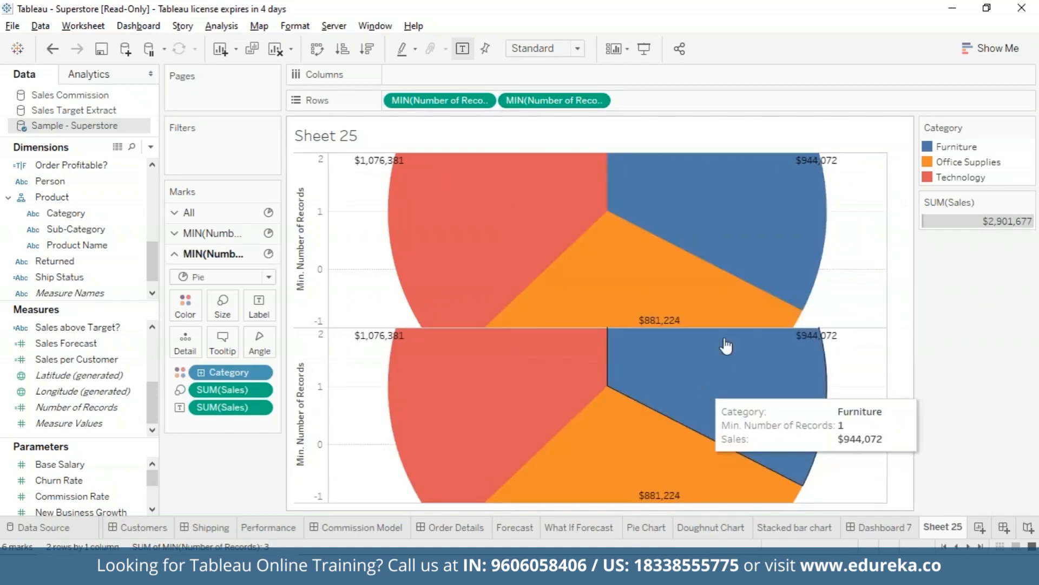
mouse_move(725, 282)
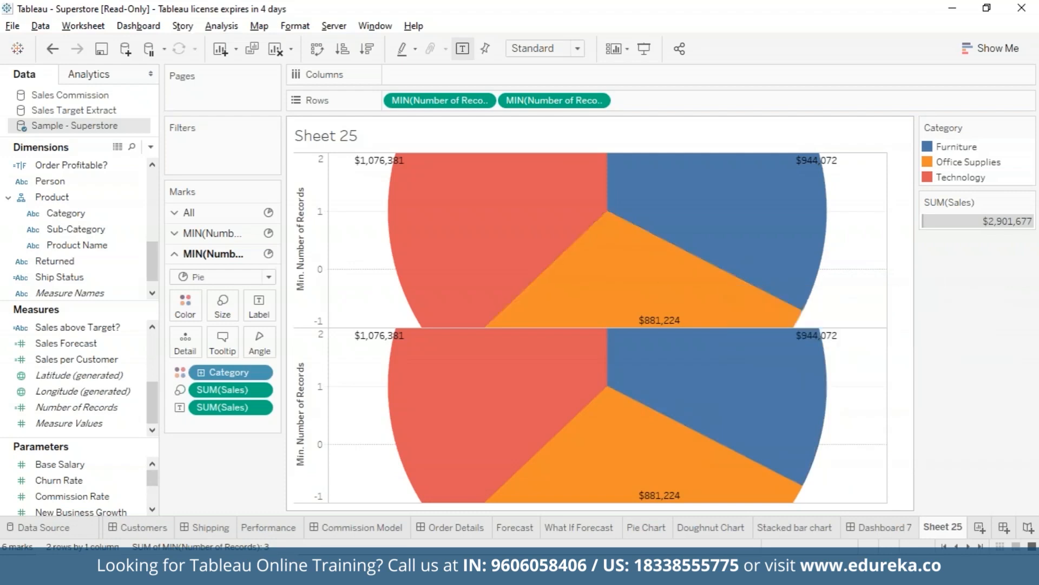
mouse_move(417, 285)
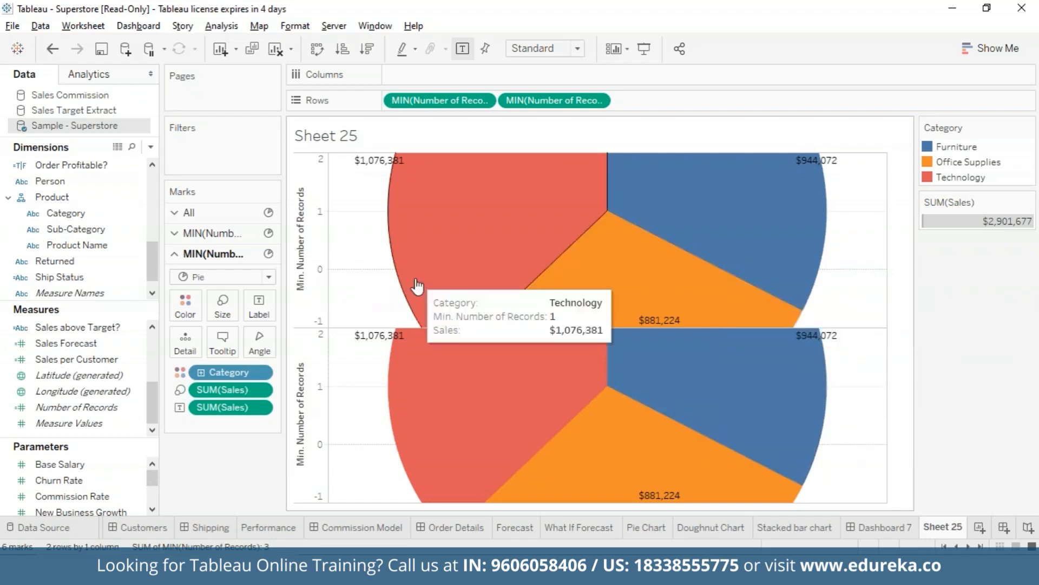
Shrink the pies to fit inside their panes and combine the two Number of Records measures on a dual axis.
left_click(222, 316)
left_click_drag(272, 343, 231, 352)
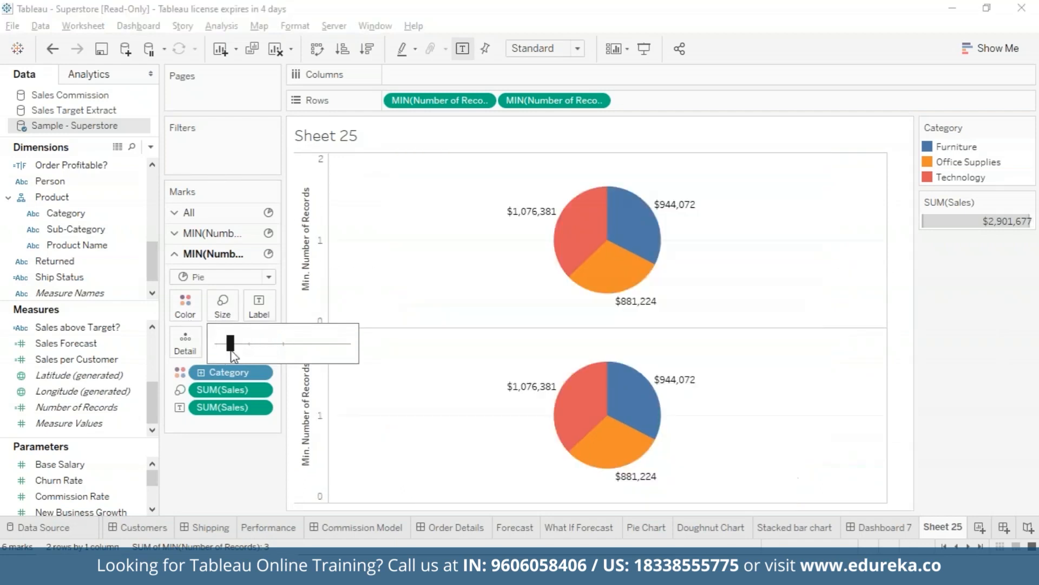
left_click(420, 262)
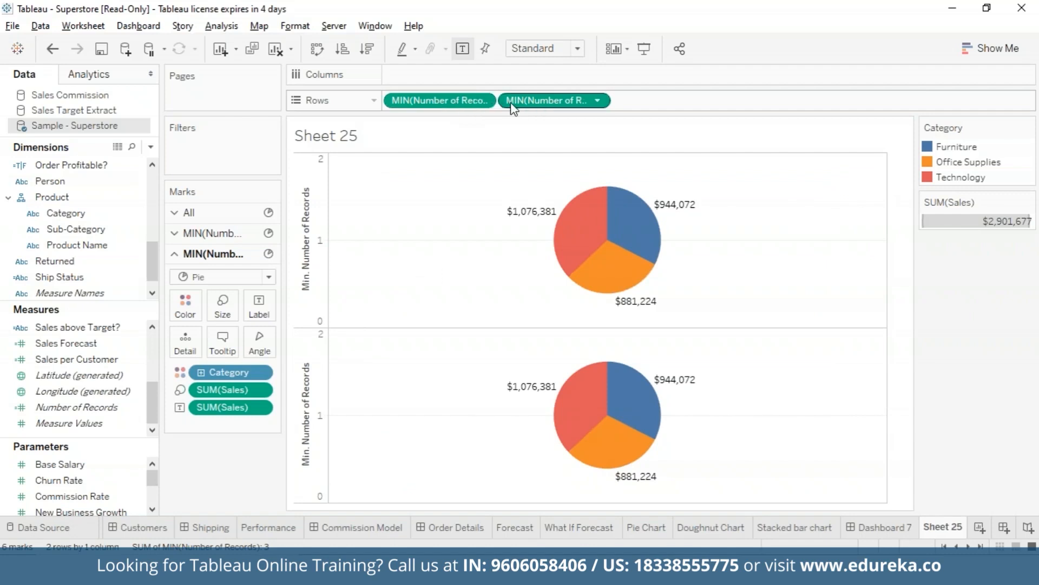
left_click(598, 100)
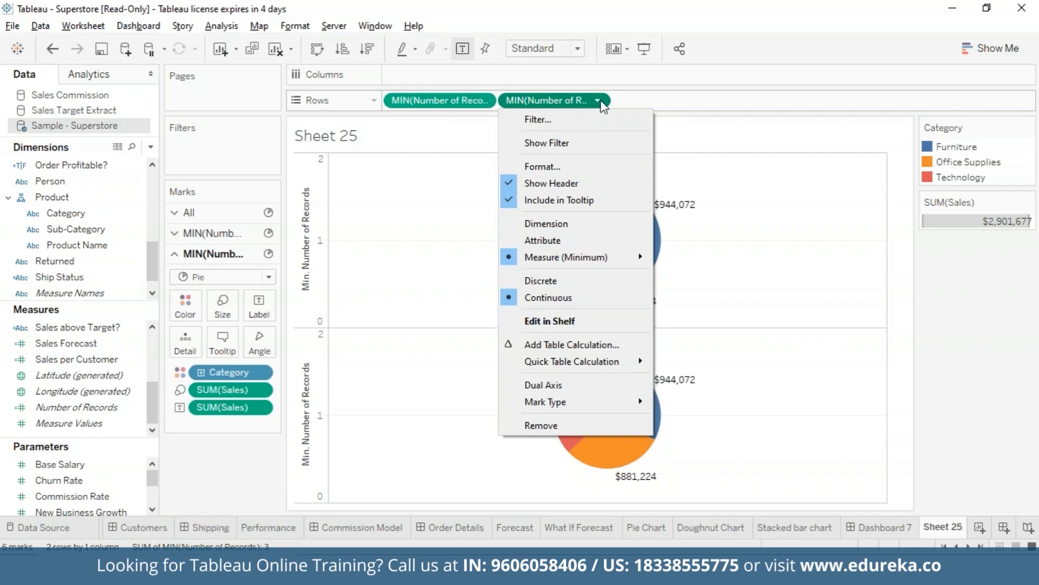
left_click(570, 386)
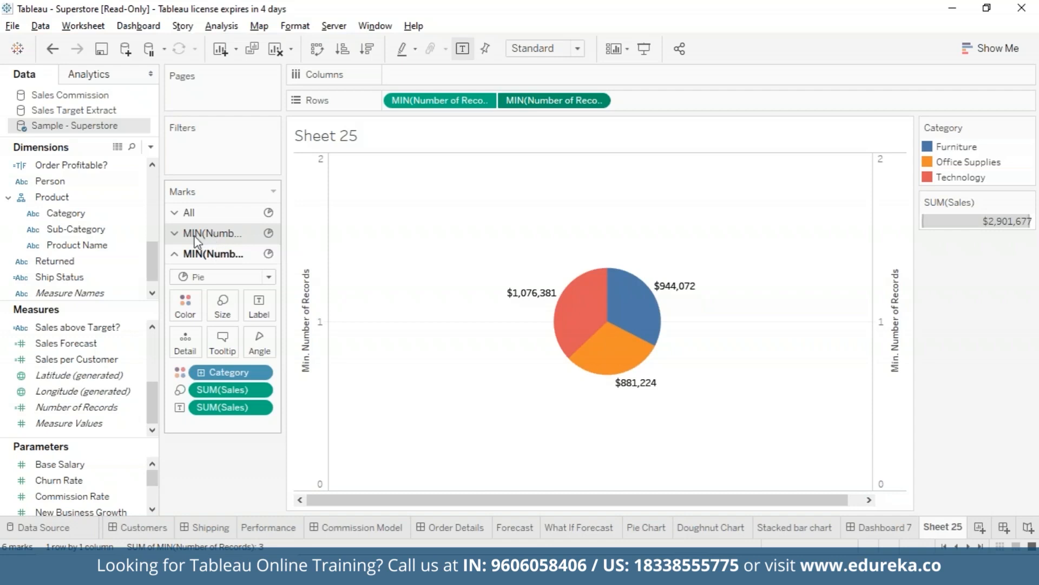
Remove both Sales fields and Category from the marks of the second Number of Records measure.
left_click(180, 238)
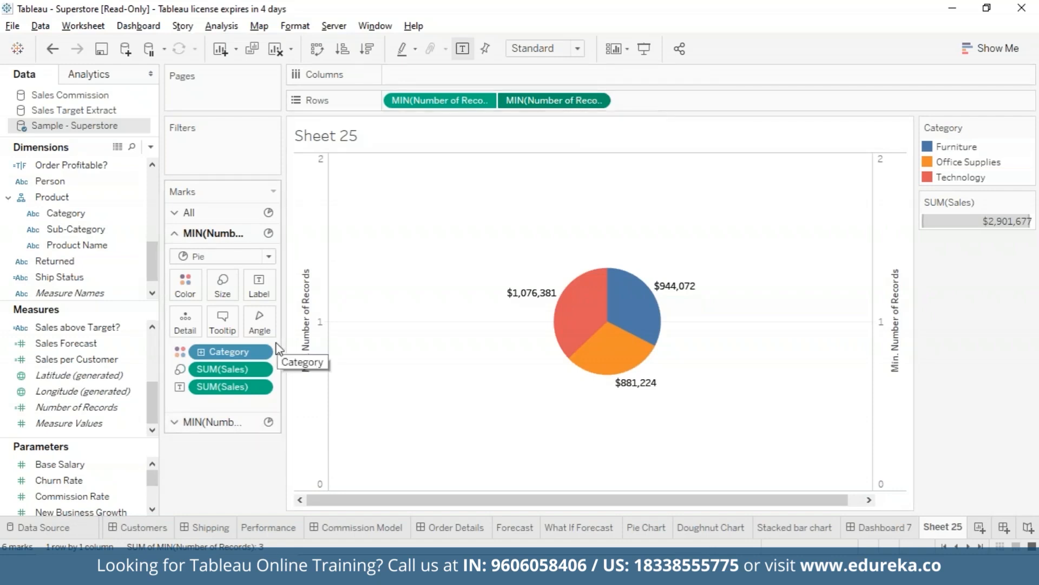
left_click(175, 422)
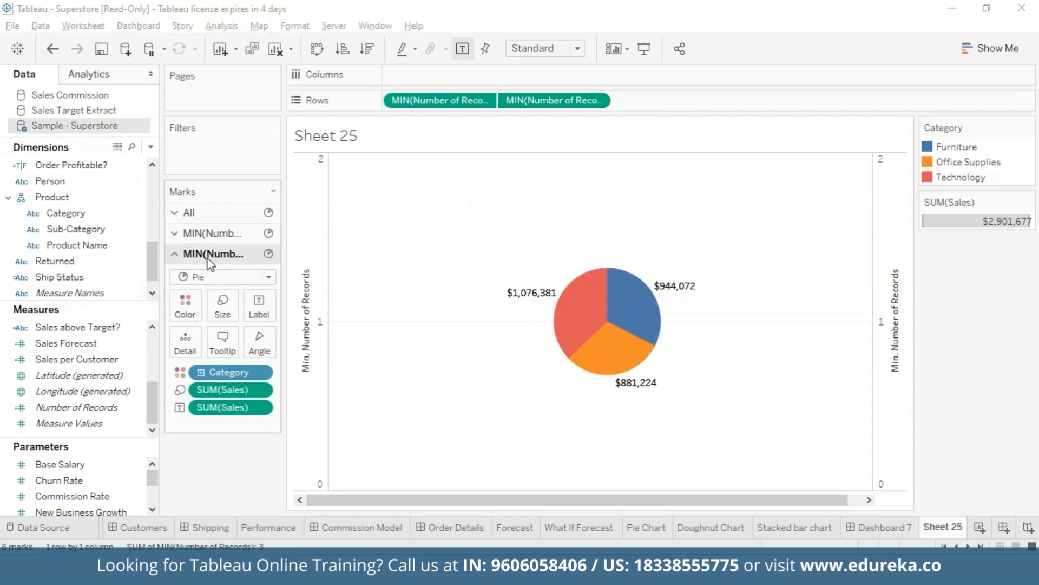
left_click(260, 390)
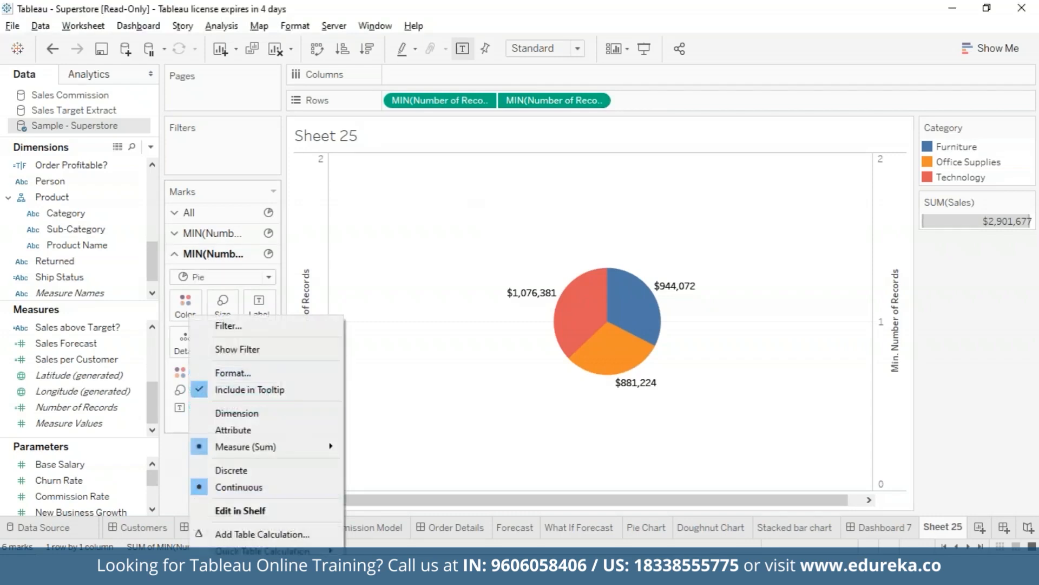
left_click(229, 574)
left_click(261, 389)
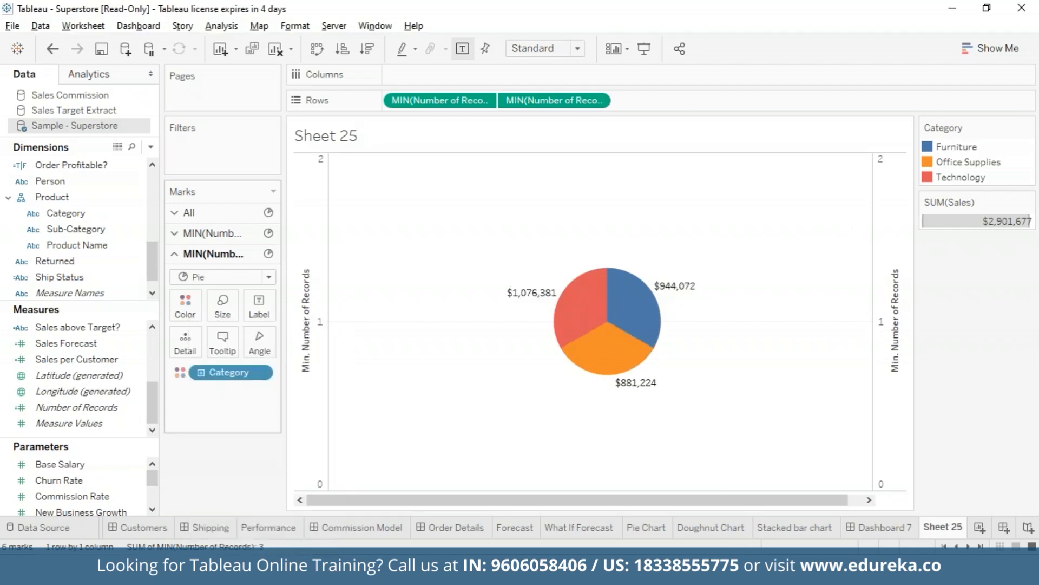
right_click(264, 372)
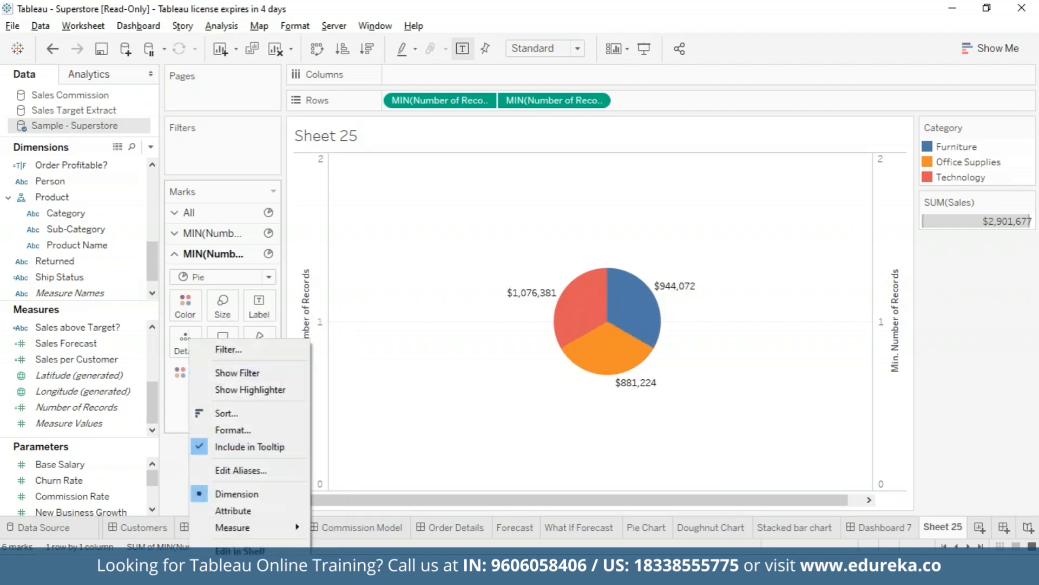
left_click(230, 574)
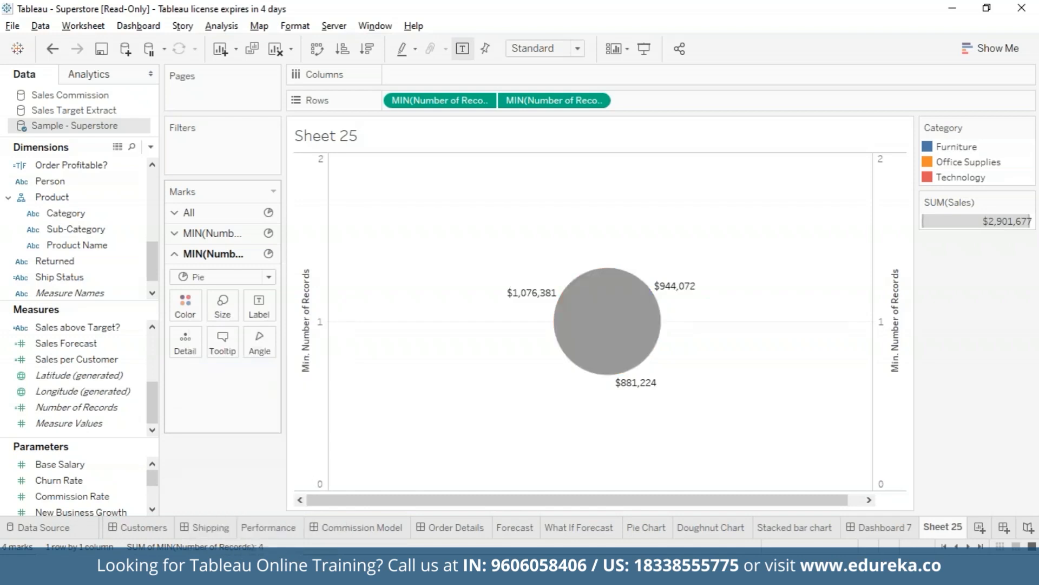
Shrink the plain grey circle of the second measure so it forms the doughnut's inner hole.
left_click(222, 313)
left_click_drag(231, 353, 225, 346)
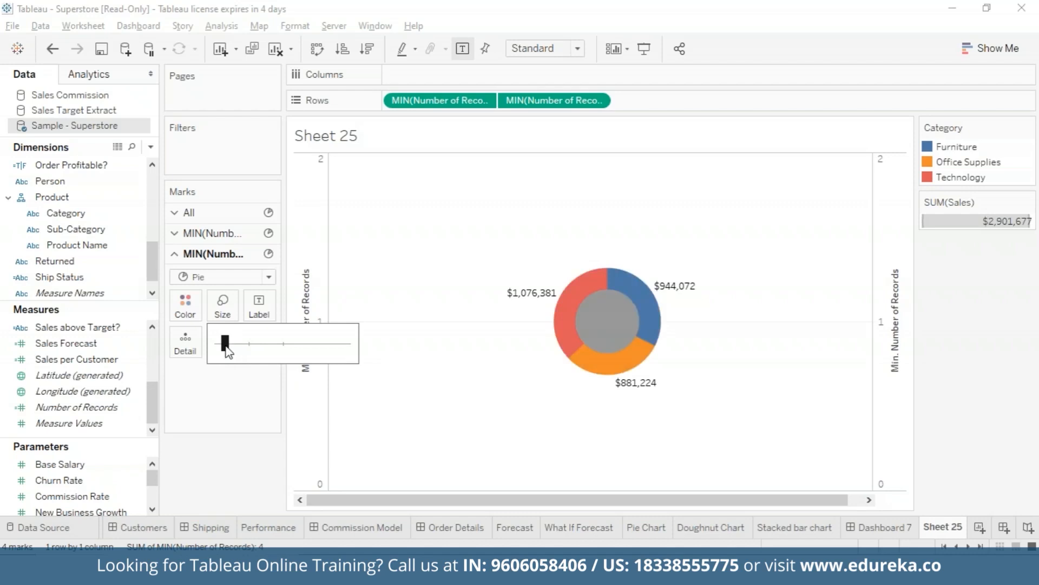
Colour the inner circle of the second Number of Records measure white so the doughnut's centre blends with the background.
left_click(219, 408)
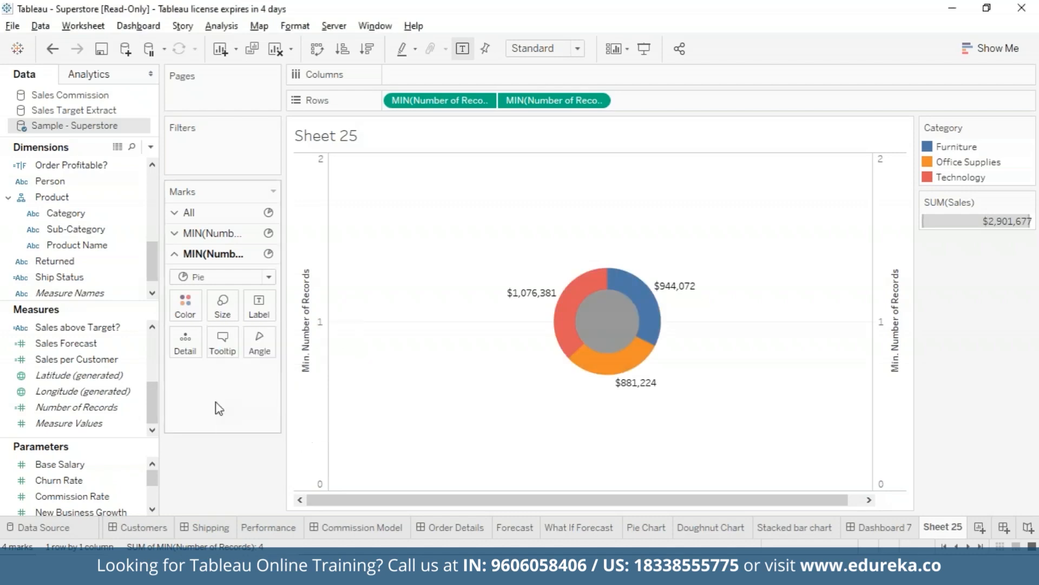
left_click(185, 306)
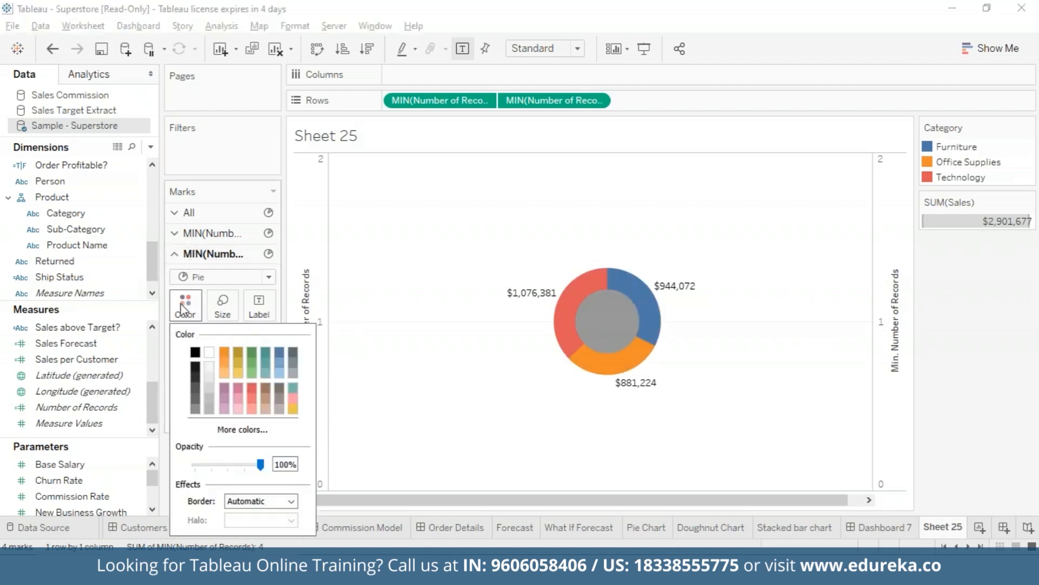
left_click(211, 356)
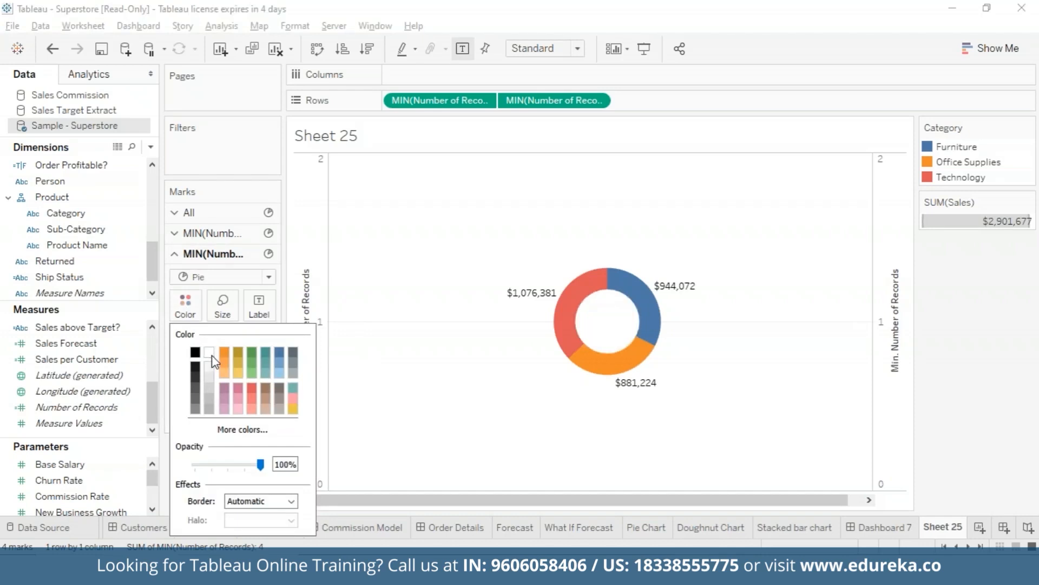
left_click(417, 429)
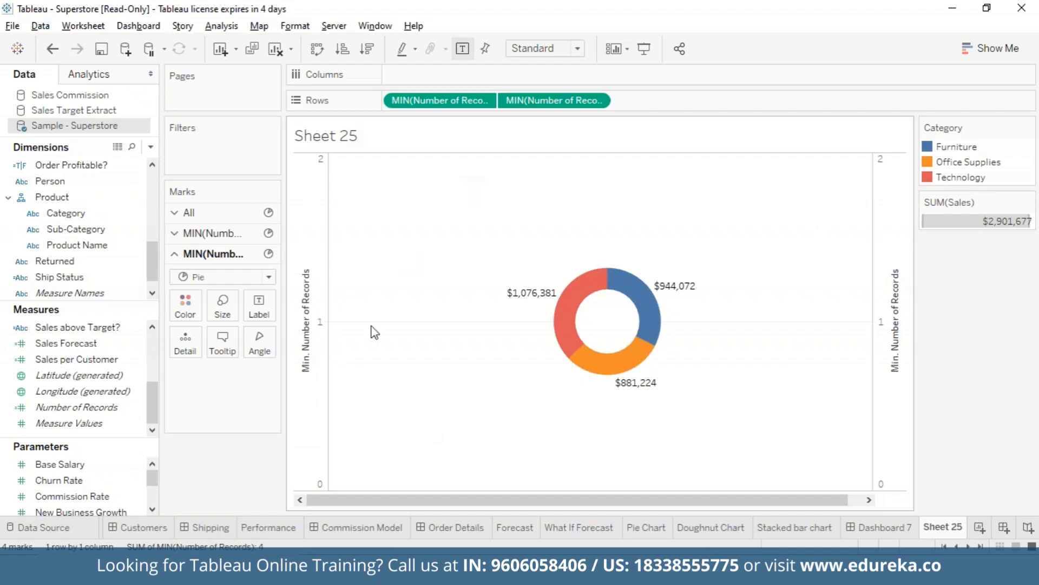
Hide the axis headers of the Number of Records measures on the rows.
left_click(483, 100)
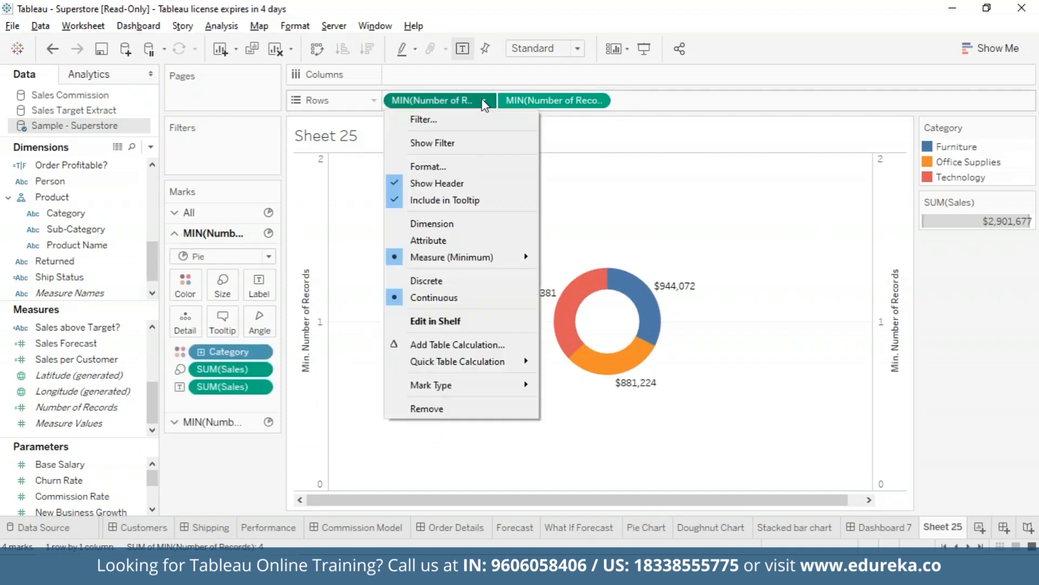
left_click(394, 183)
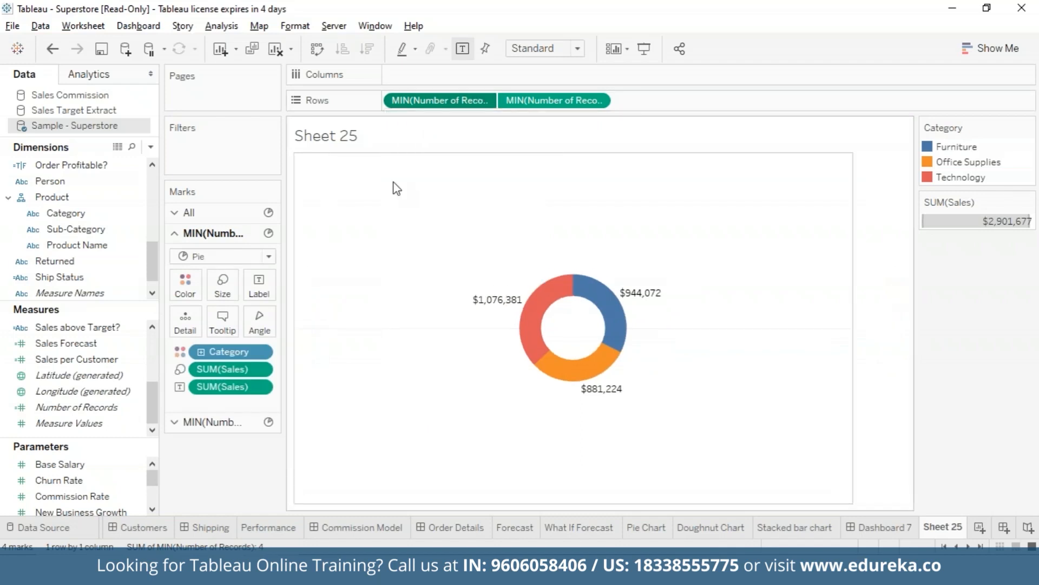
left_click(596, 101)
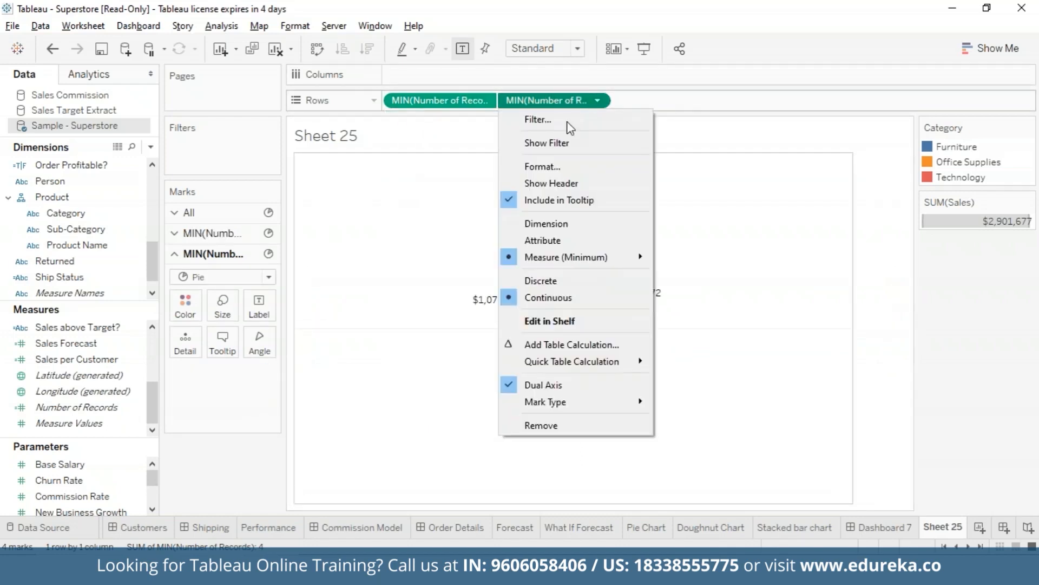
left_click(380, 244)
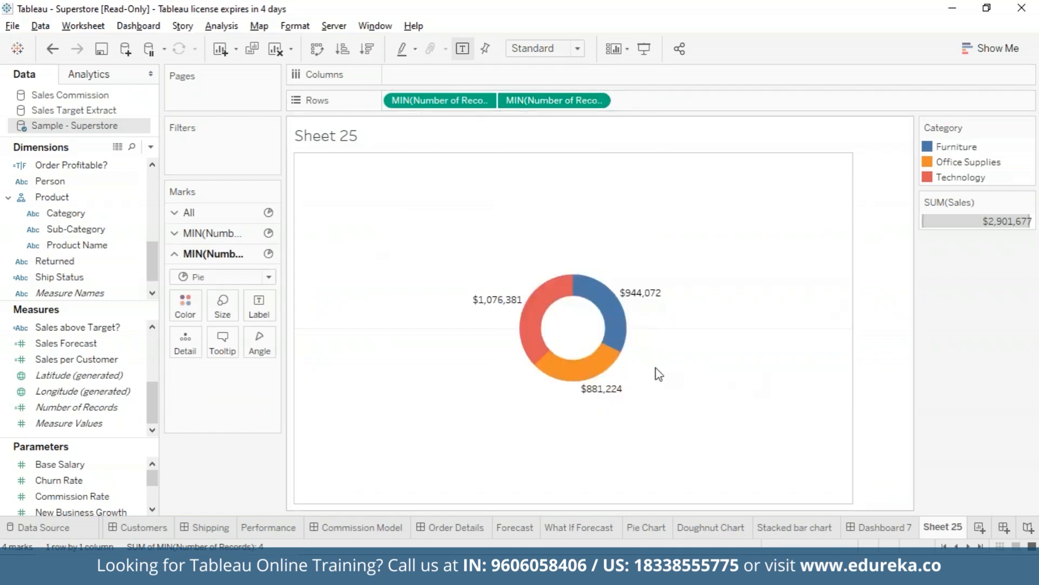